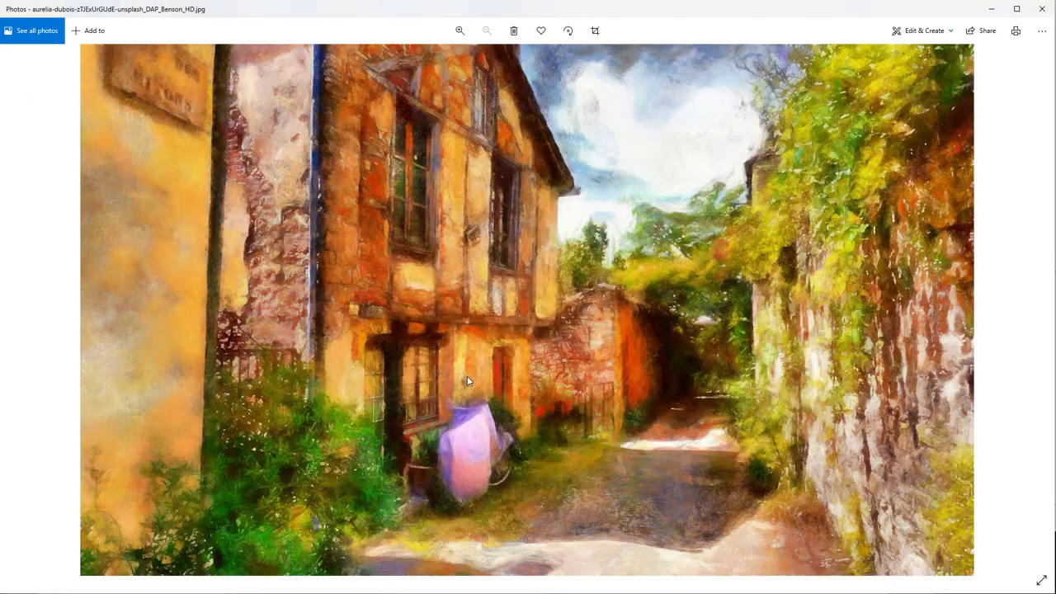
- View the village painting at actual size down to the bicycle, then open the AI Photo & Art Enhancer page
right_click(467, 373)
click(491, 339)
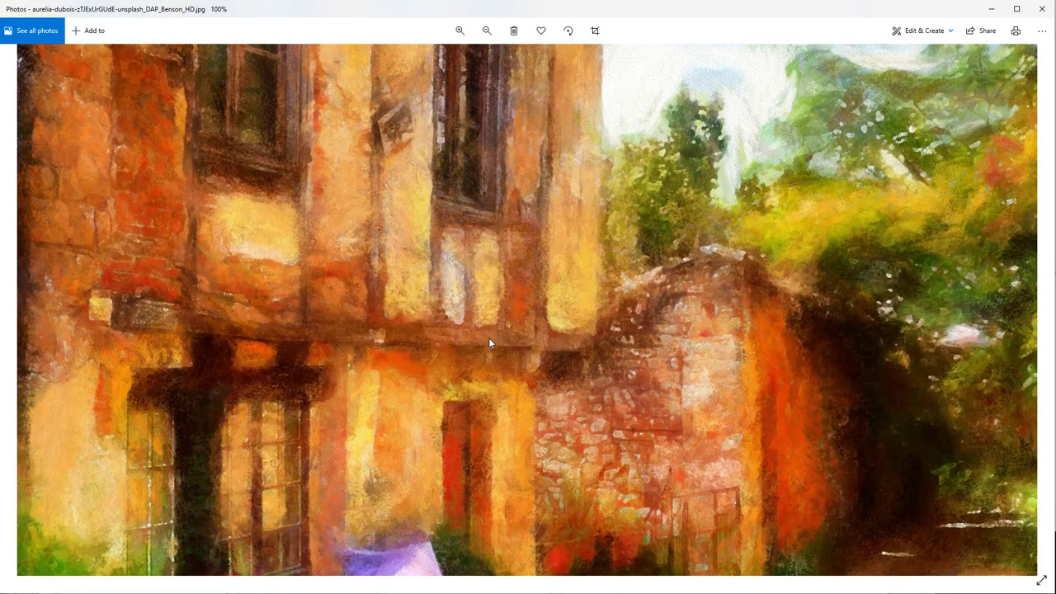
drag(415, 490, 559, 105)
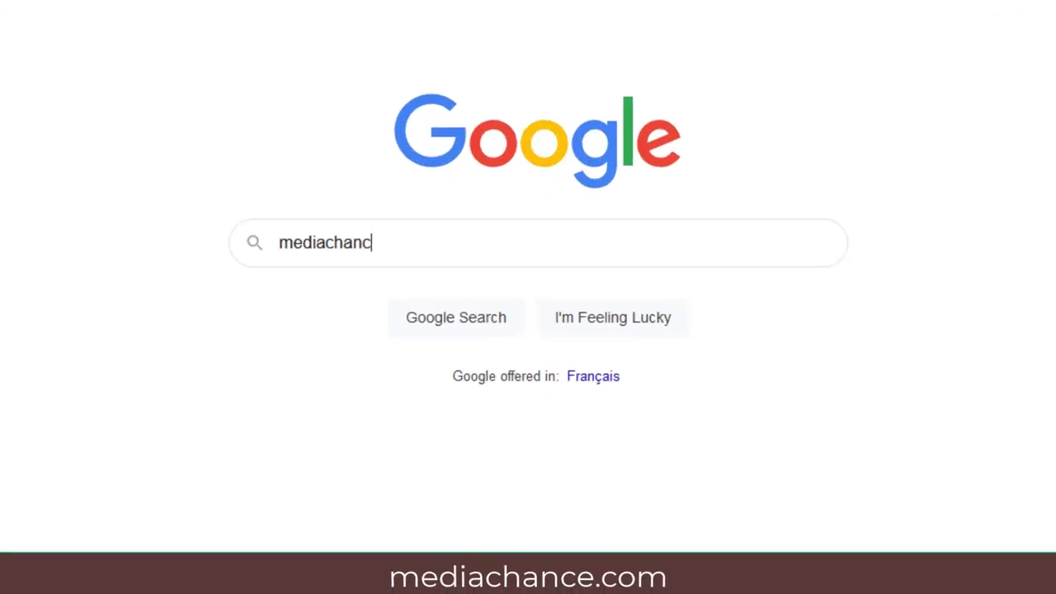
text(e.com)
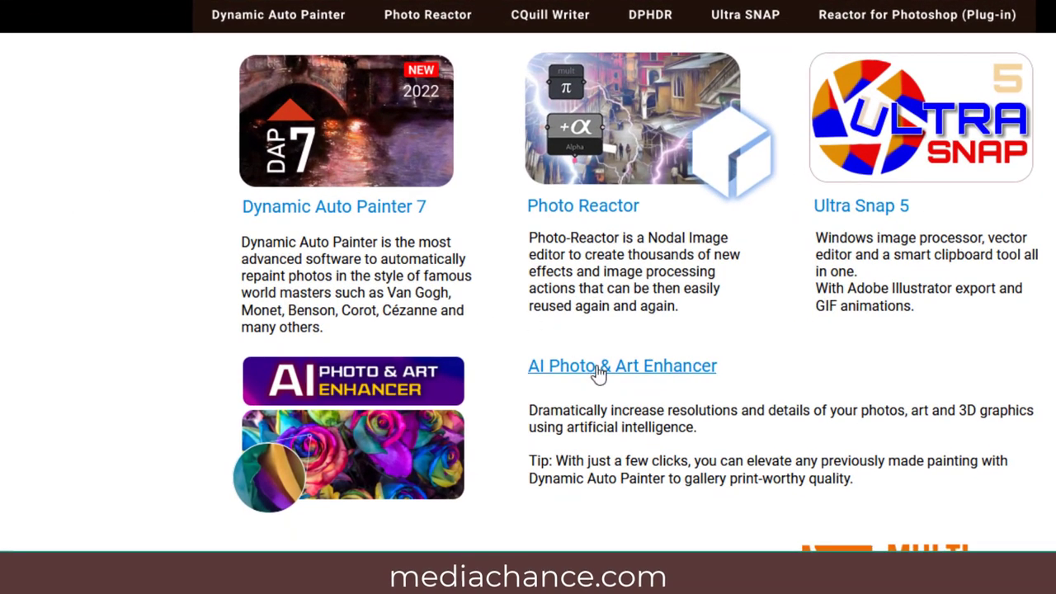
click(601, 373)
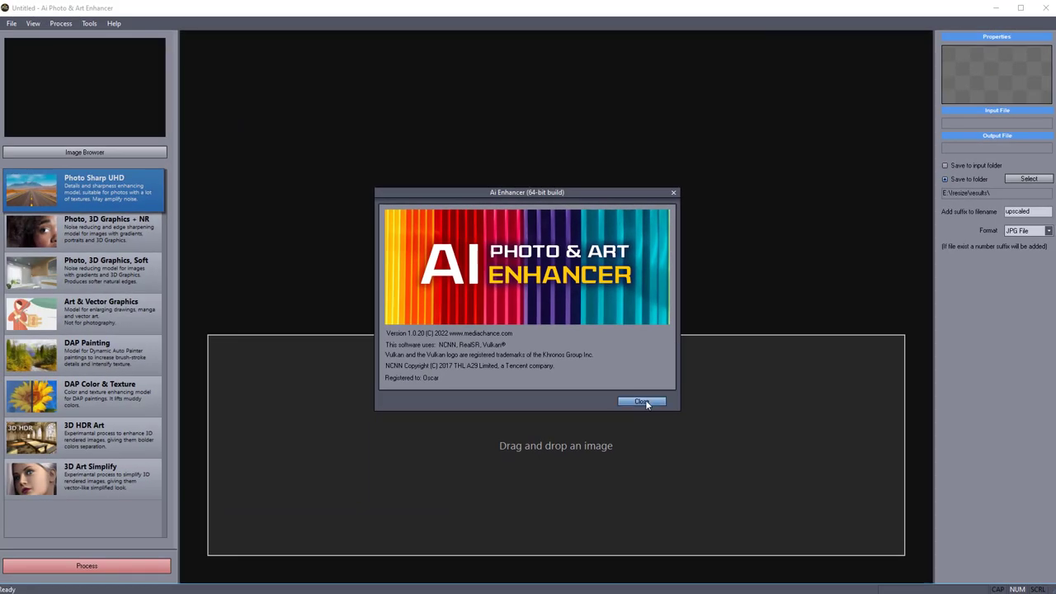
- Dismiss the About box and run the Tools > Test GPU compatibility check
click(645, 402)
click(89, 23)
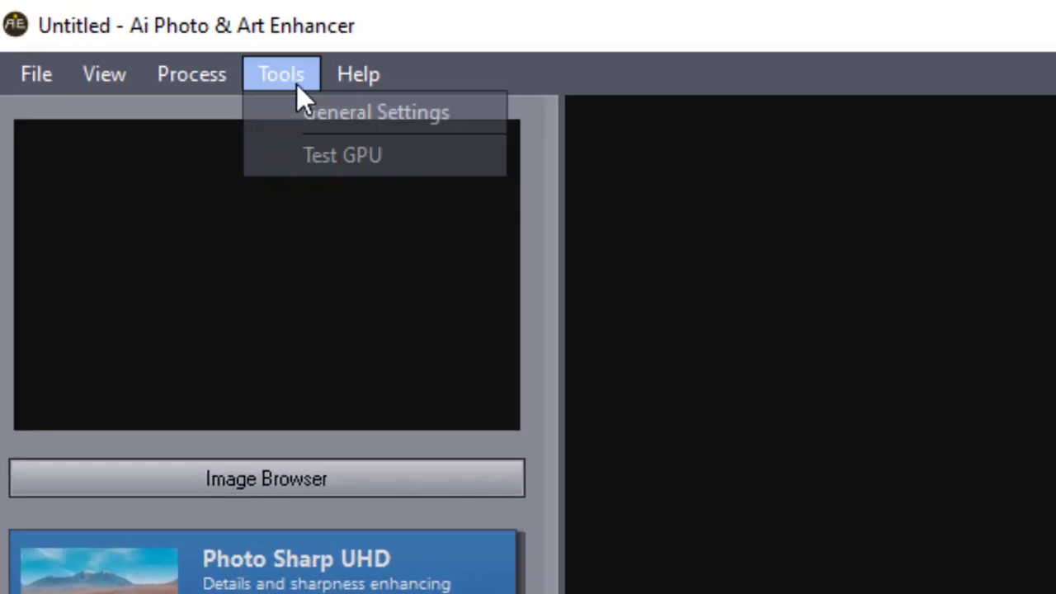
click(338, 156)
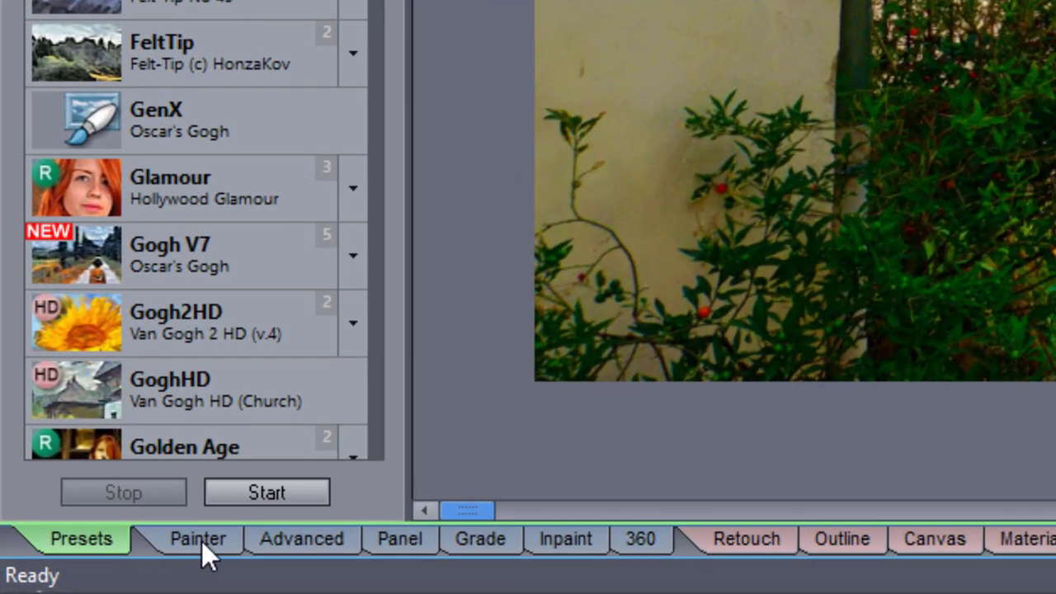
- Choose 2400px Web, Social Media as the canvas output size on the Painter tab
click(66, 580)
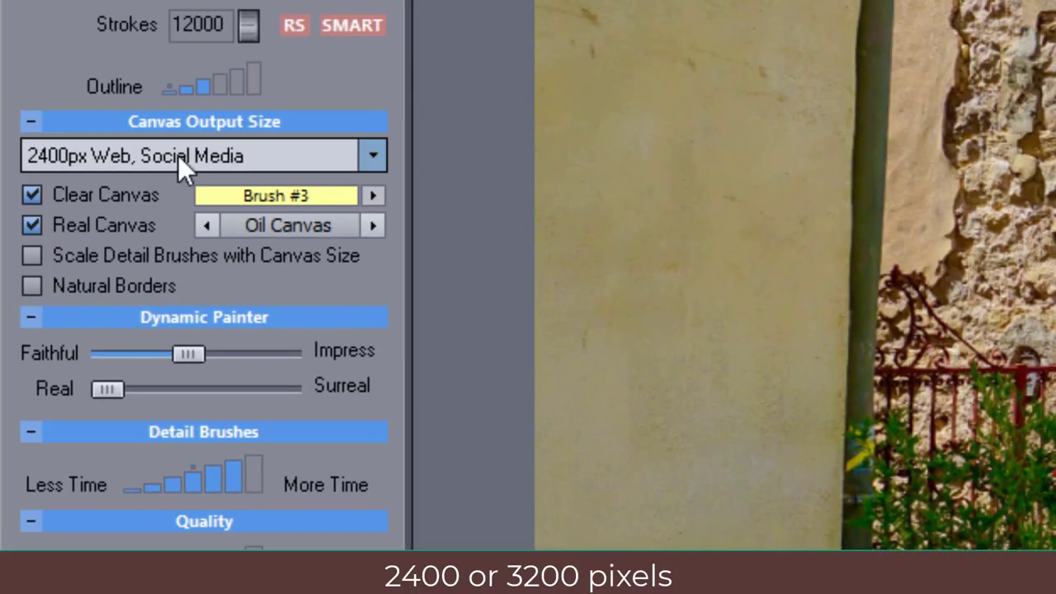
click(179, 156)
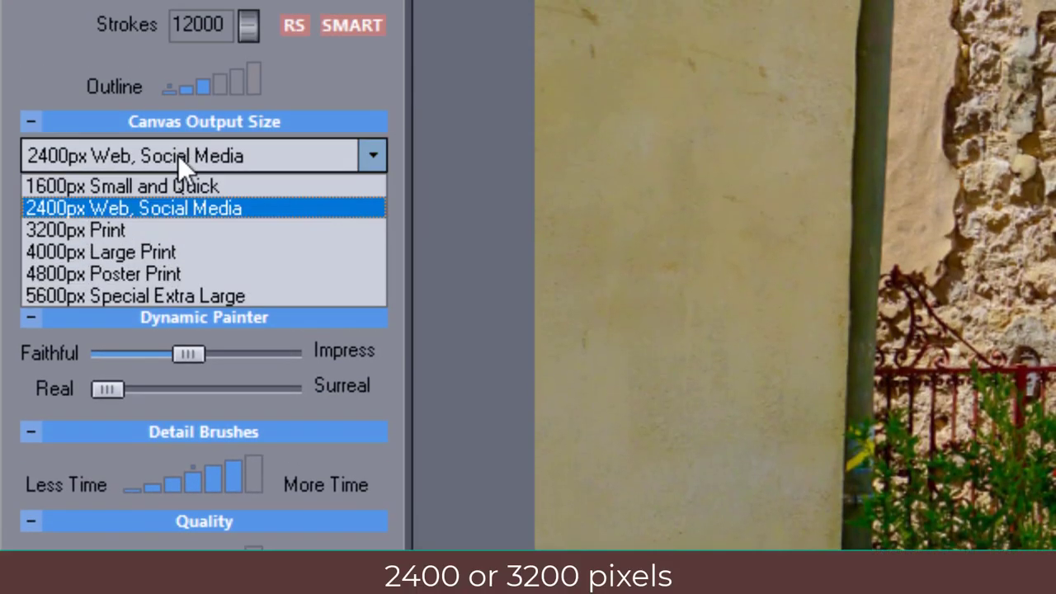
click(176, 209)
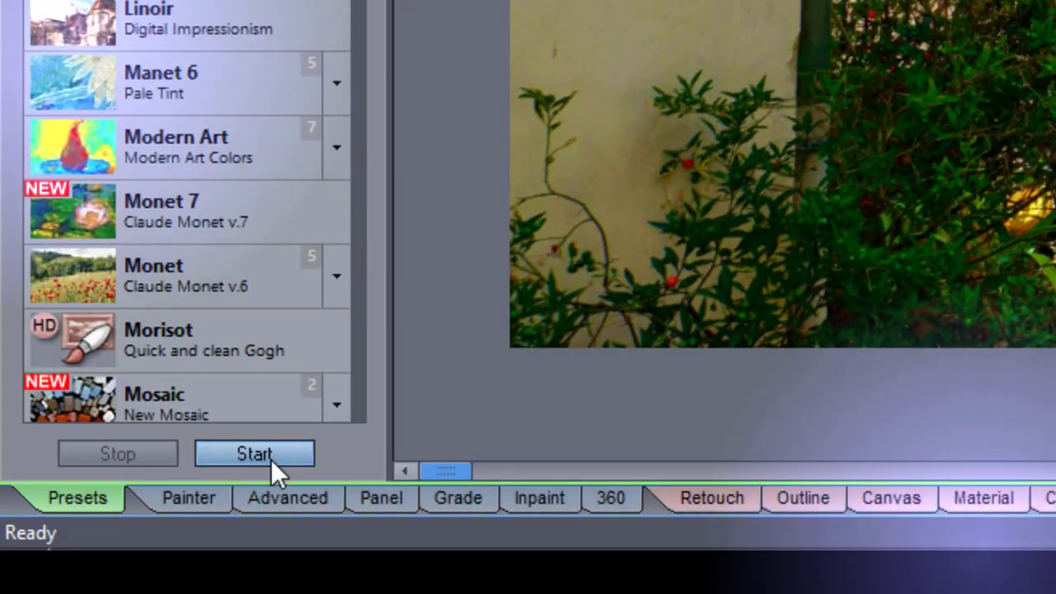
- Paint the village street, then brighten and refine the house facade with Area and Fine Area Auto Brush
click(254, 454)
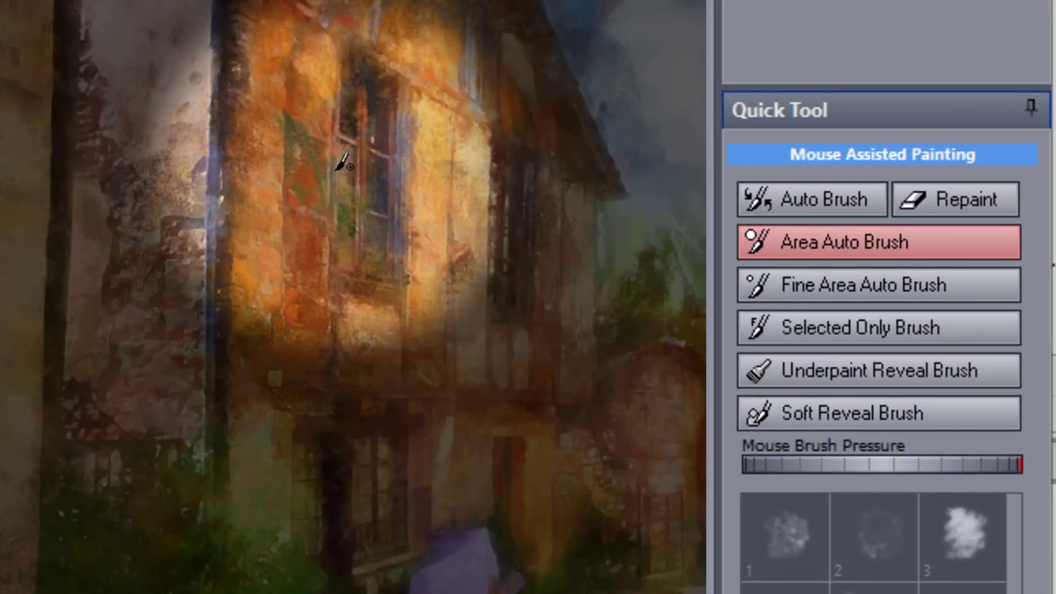
mouse_move(342, 163)
mouse_down()
mouse_move(341, 406)
mouse_move(377, 123)
mouse_move(354, 236)
mouse_move(392, 119)
mouse_up()
click(853, 291)
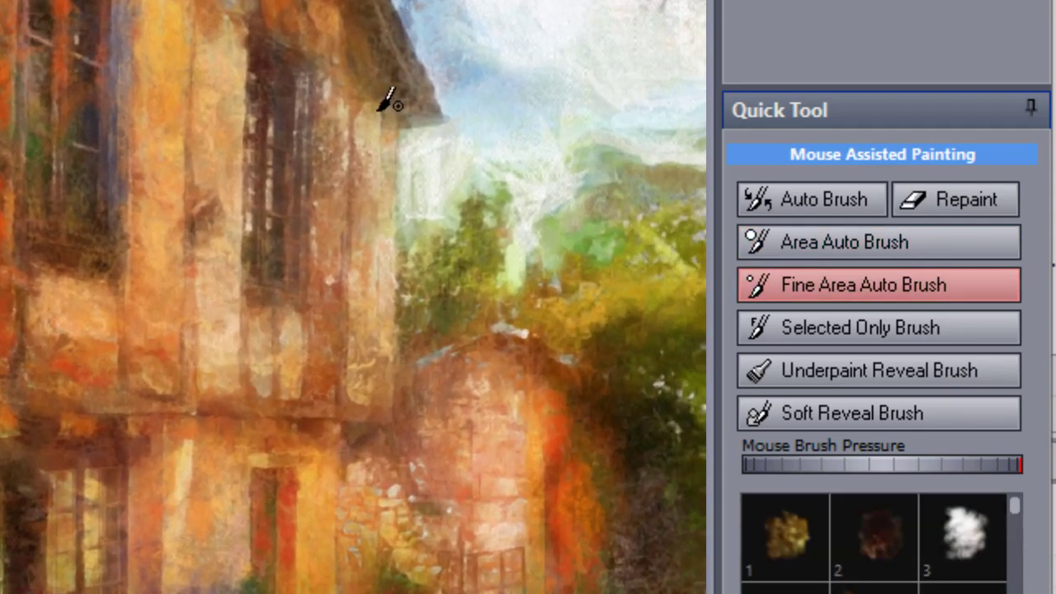
mouse_move(388, 215)
mouse_down()
mouse_move(373, 330)
mouse_move(388, 376)
mouse_move(404, 344)
mouse_move(458, 321)
mouse_move(528, 322)
mouse_move(602, 388)
mouse_move(506, 306)
mouse_move(389, 437)
mouse_move(556, 566)
mouse_up()
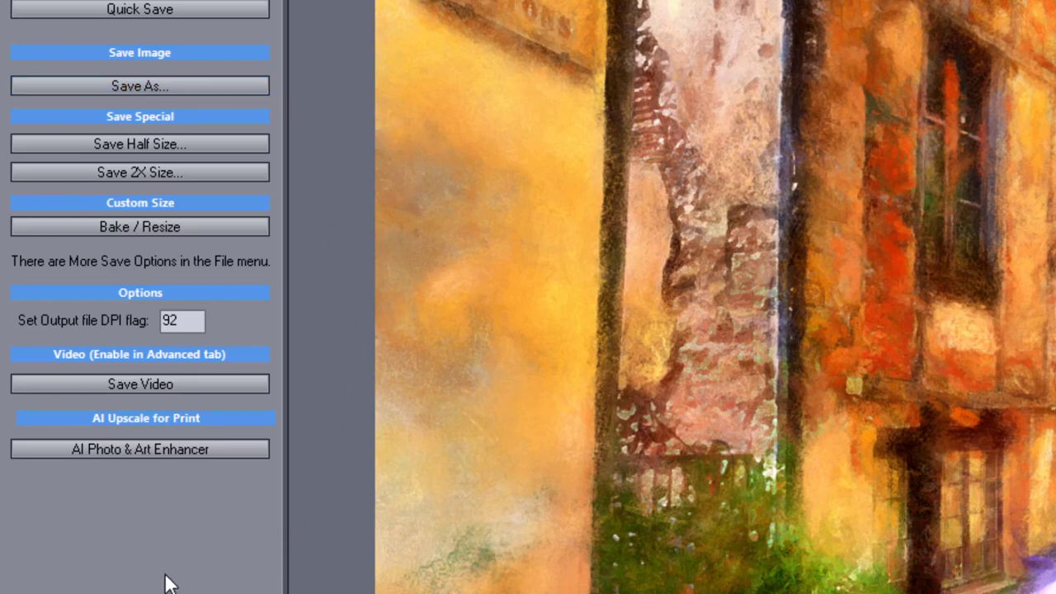
- Send the finished 2400 x 1428 painting to AI Photo & Art Enhancer from the Final Output tab
click(133, 449)
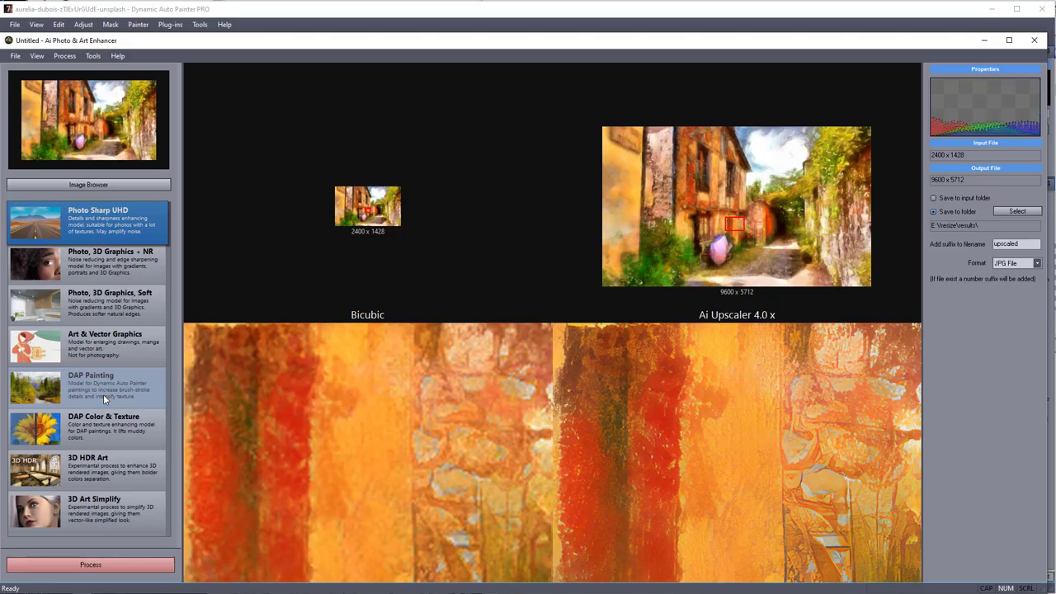
- Try the DAP Painting model and compare tree, eave and foliage detail in the preview panes
click(104, 394)
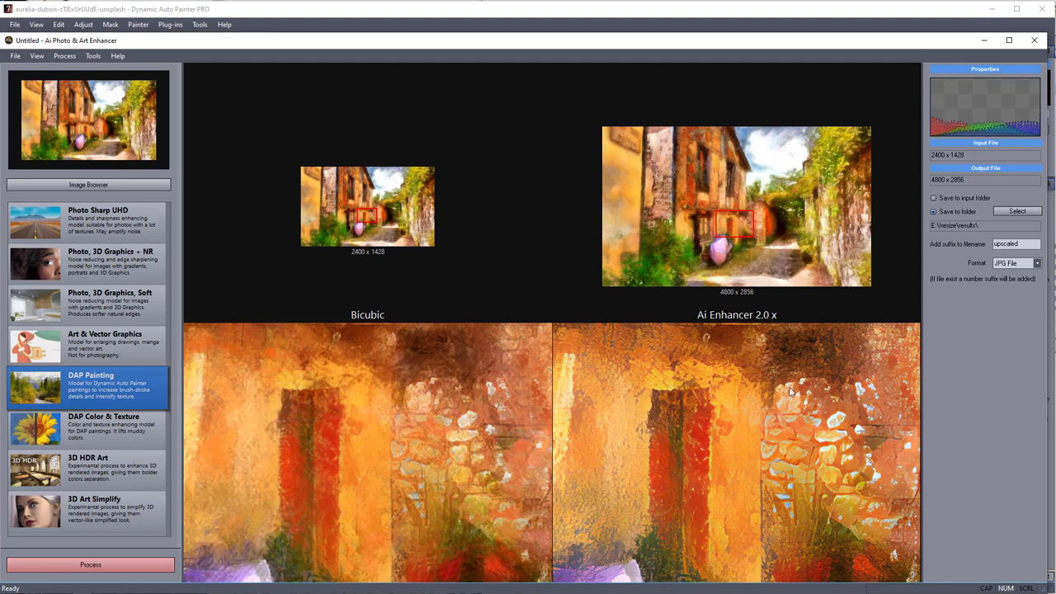
drag(832, 391, 745, 507)
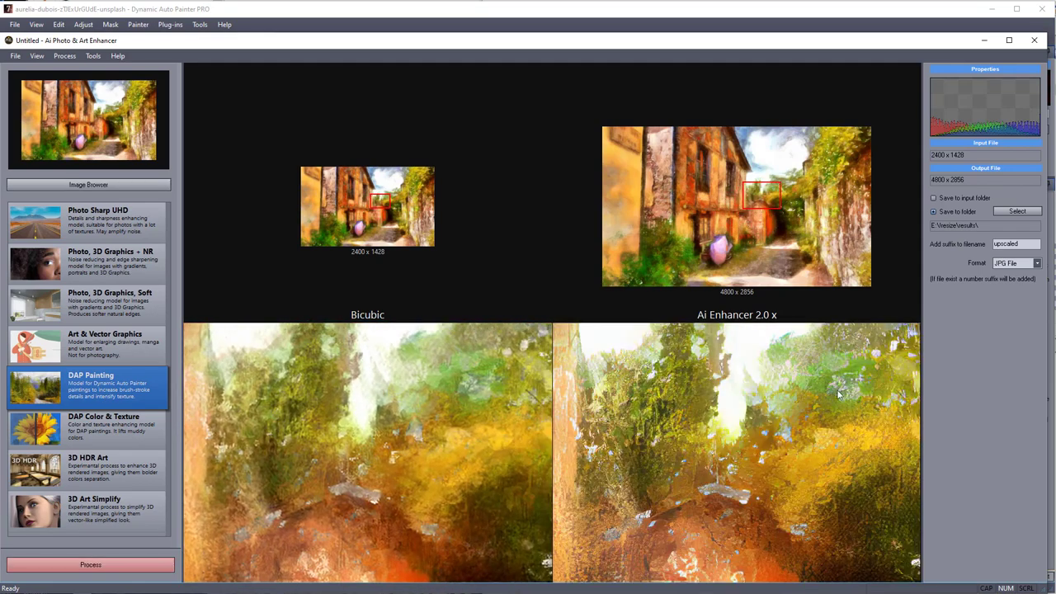
drag(842, 387, 914, 513)
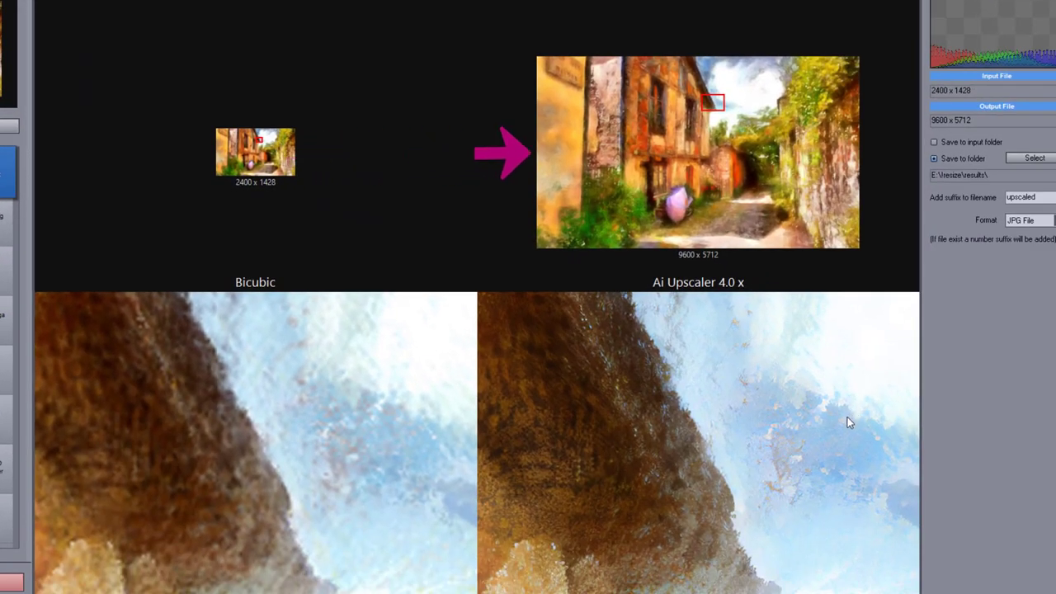
drag(846, 417, 731, 322)
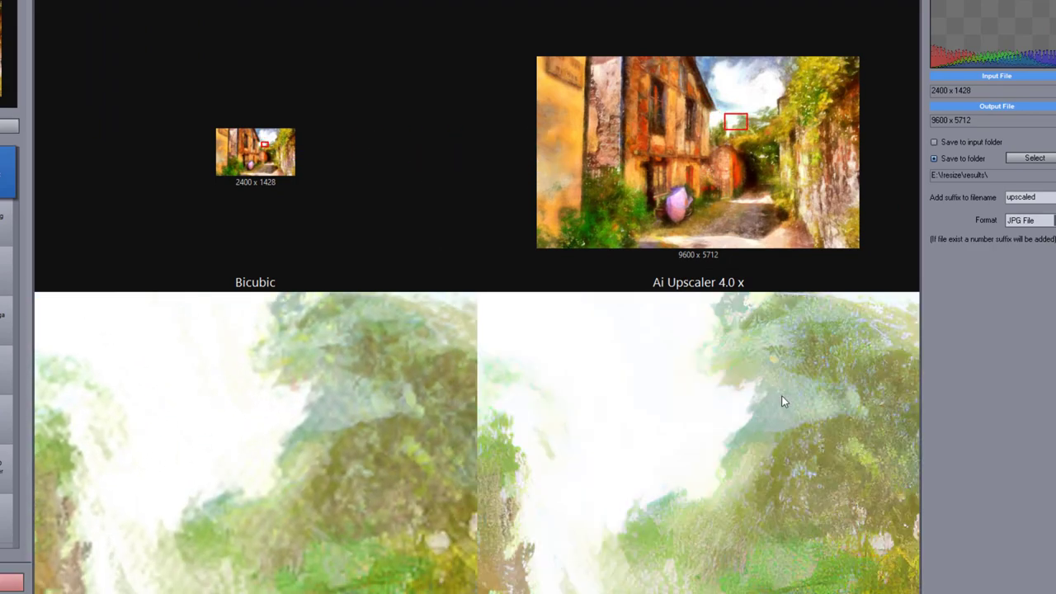
drag(840, 419, 738, 341)
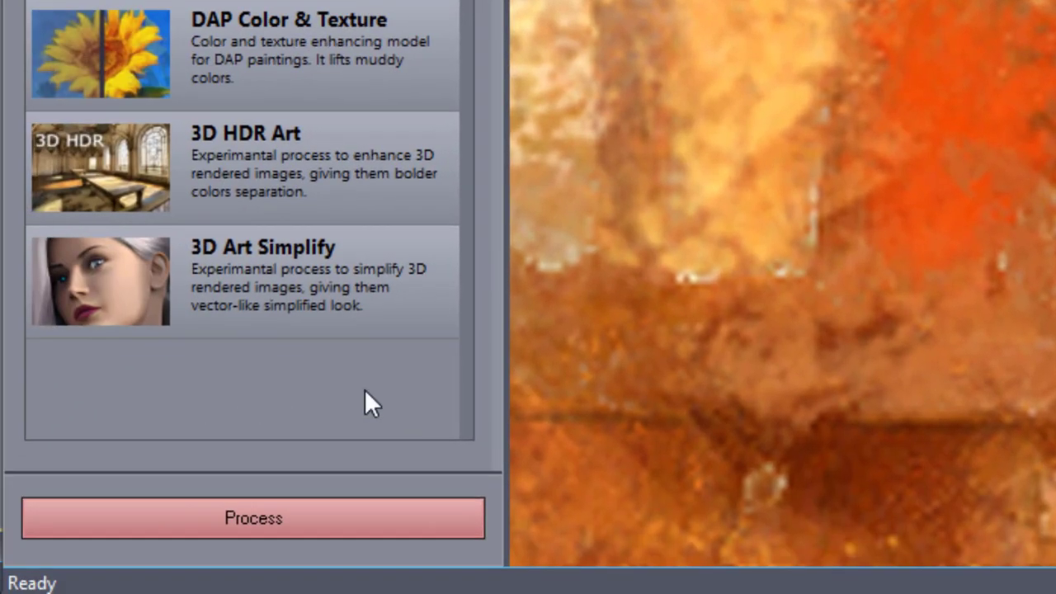
- Process the 4.0x upscale to 9600 x 5712, saving the _AIE JPG to the DAP output folder
click(330, 520)
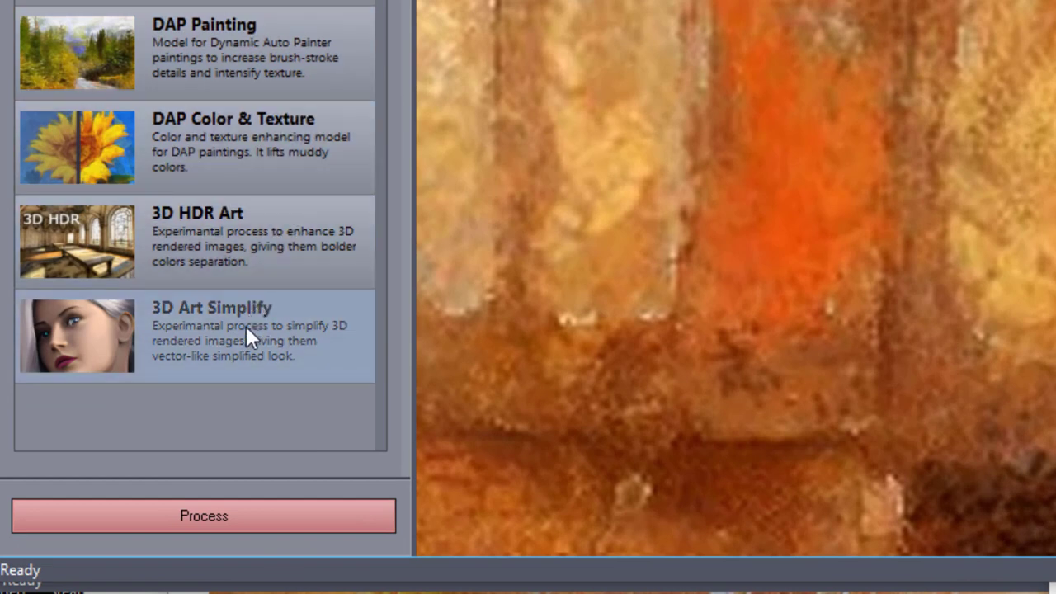
- Load the church photo and send it to the AI enhancer via Plug-ins > Super Simplify (Ext)
click(245, 326)
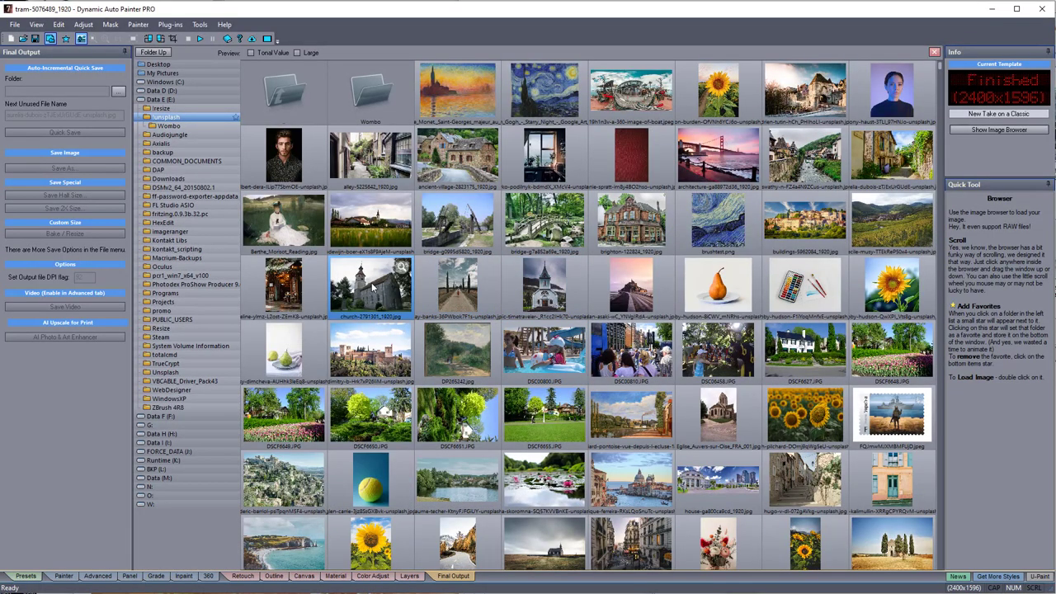
double_click(372, 287)
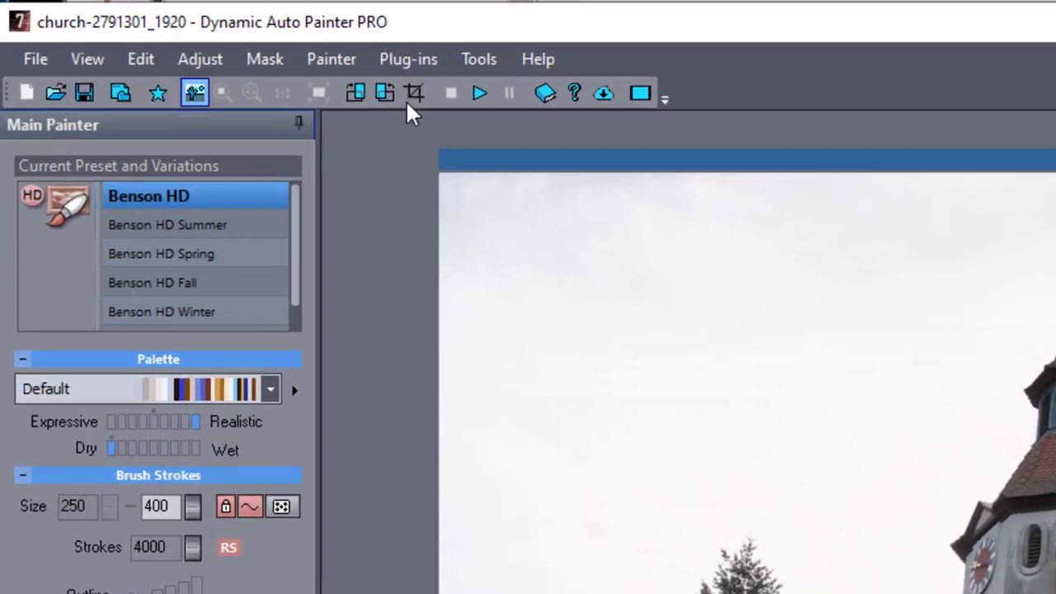
click(170, 24)
click(466, 207)
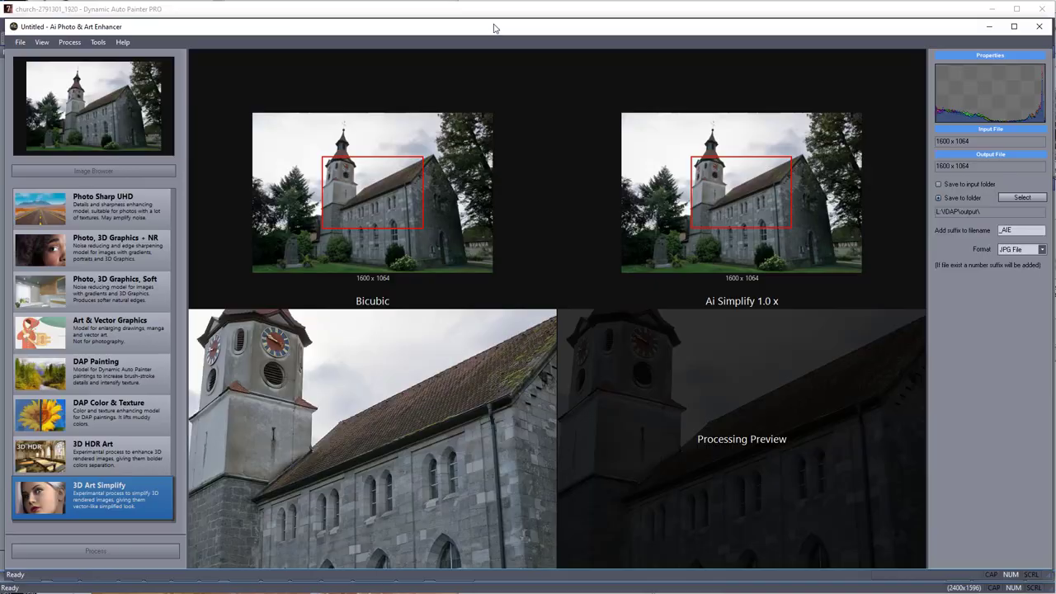
drag(494, 28, 489, 12)
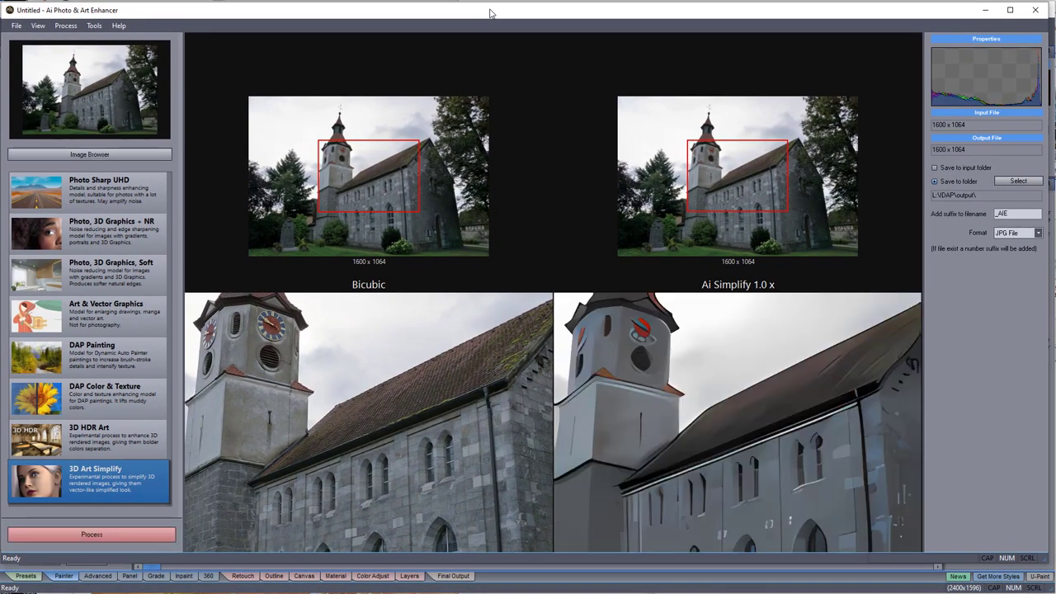
- Confirm the 1600 px simplify limit in General Settings, then process the church with 3D Art Simplify
scroll(763, 373, up, 3)
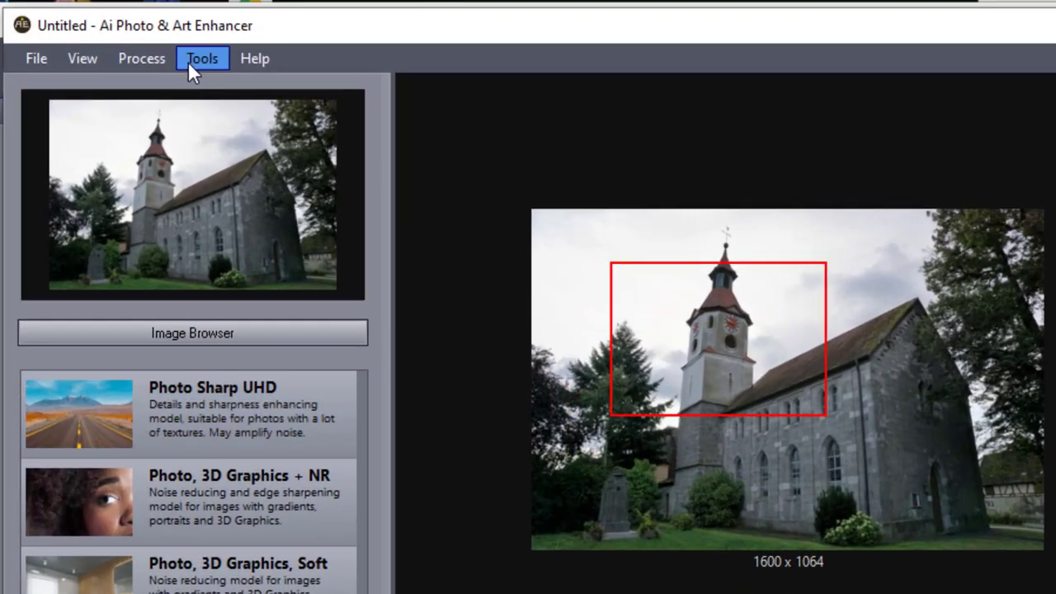
click(189, 61)
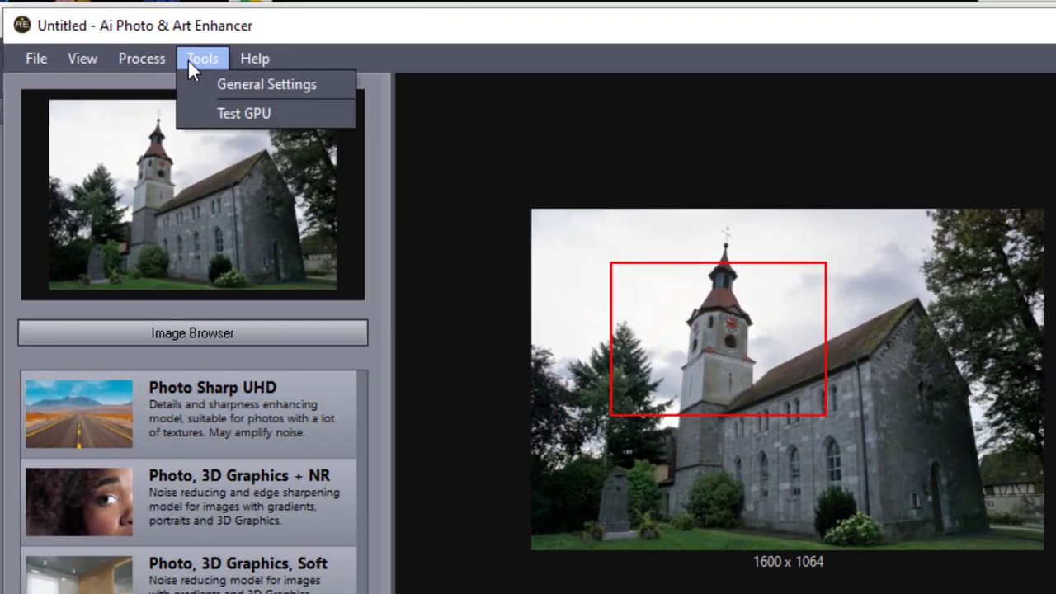
click(221, 82)
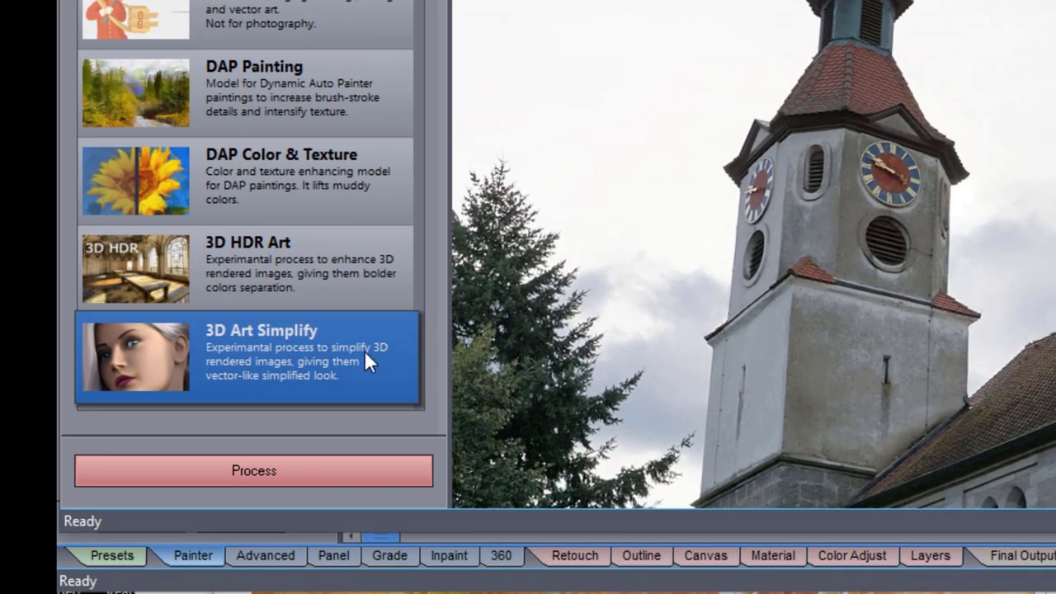
click(364, 350)
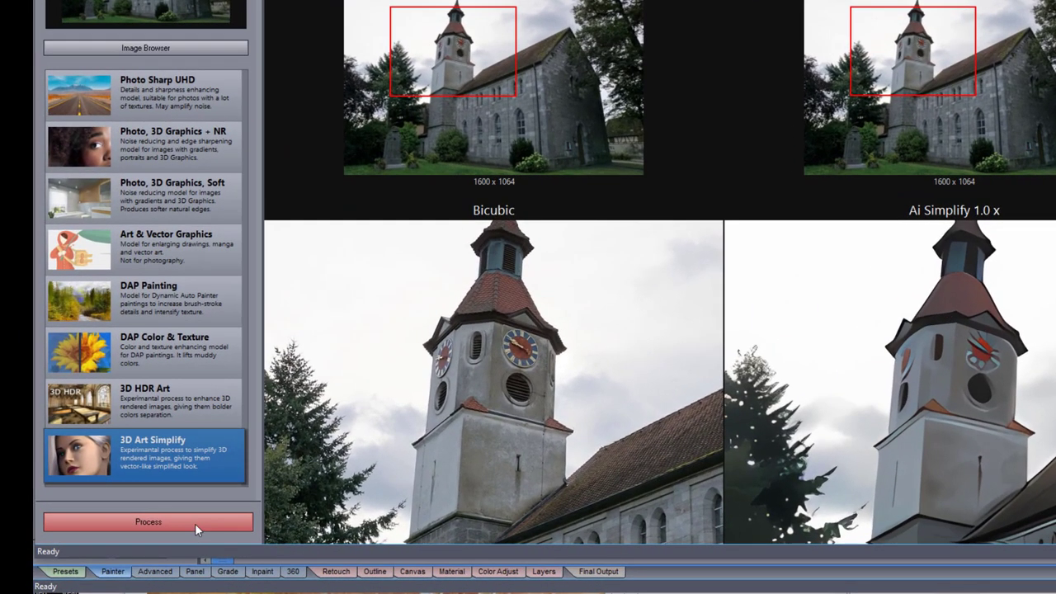
click(162, 535)
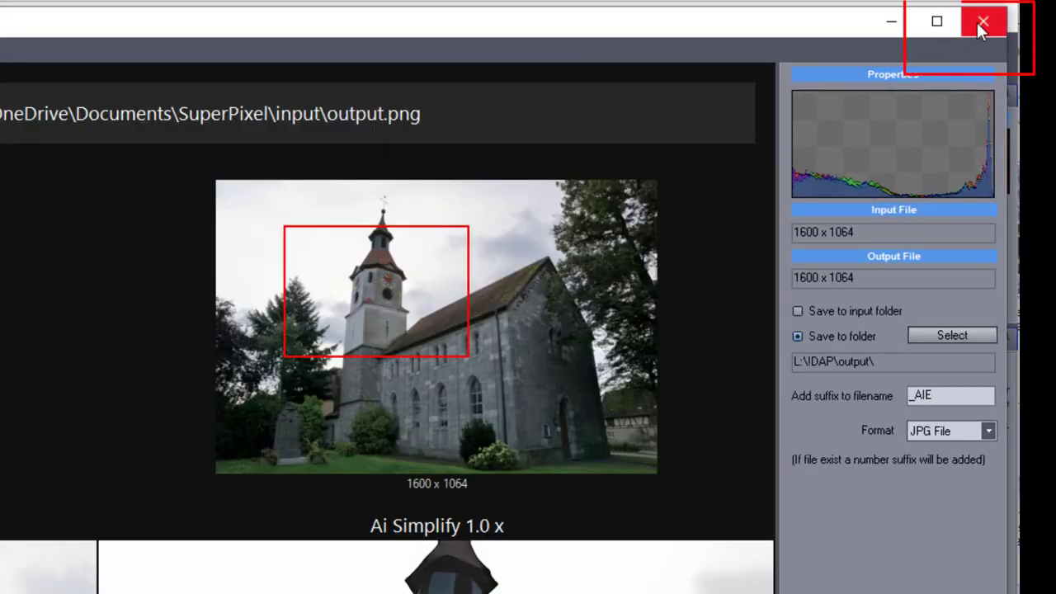
- Return and reload the simplified church, then paint it in the Azo synthetic watercolor style
click(980, 22)
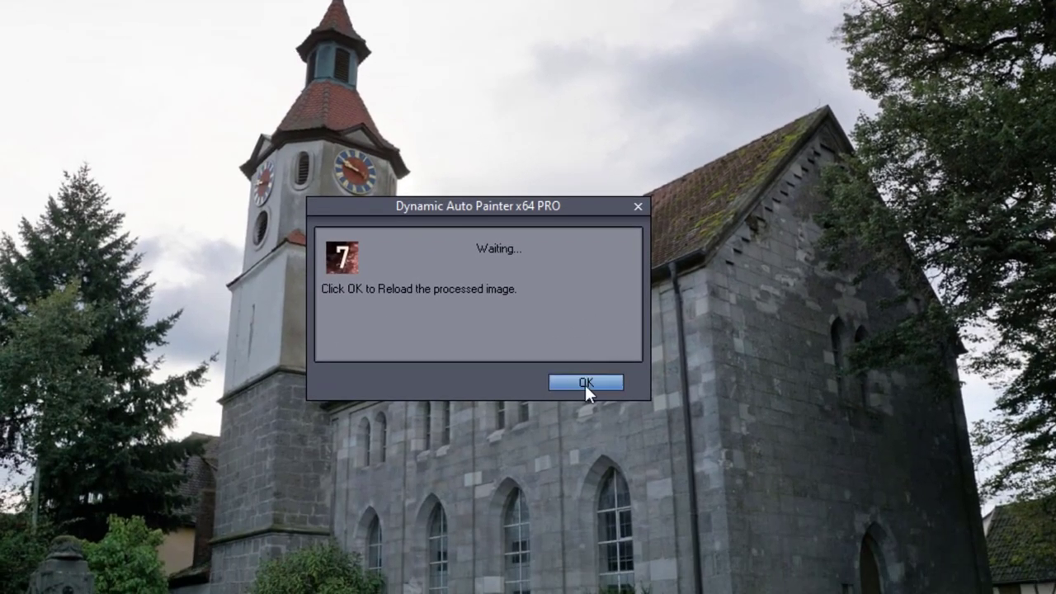
click(584, 383)
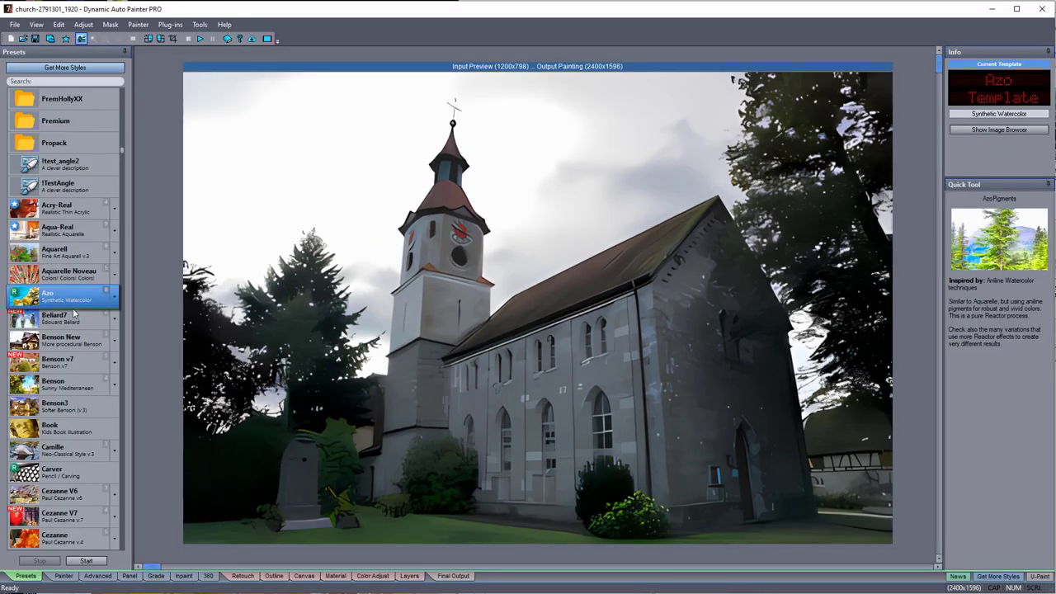
click(98, 563)
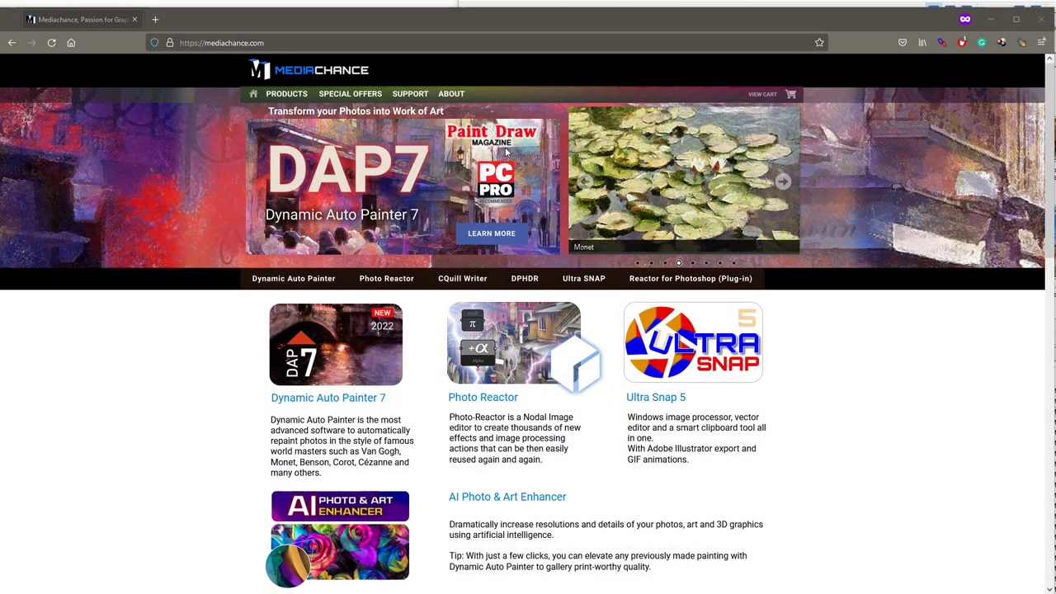
- Scroll the Mediachance home page past the product list down to 'Subscribe to our News'
scroll(507, 151, down, 10)
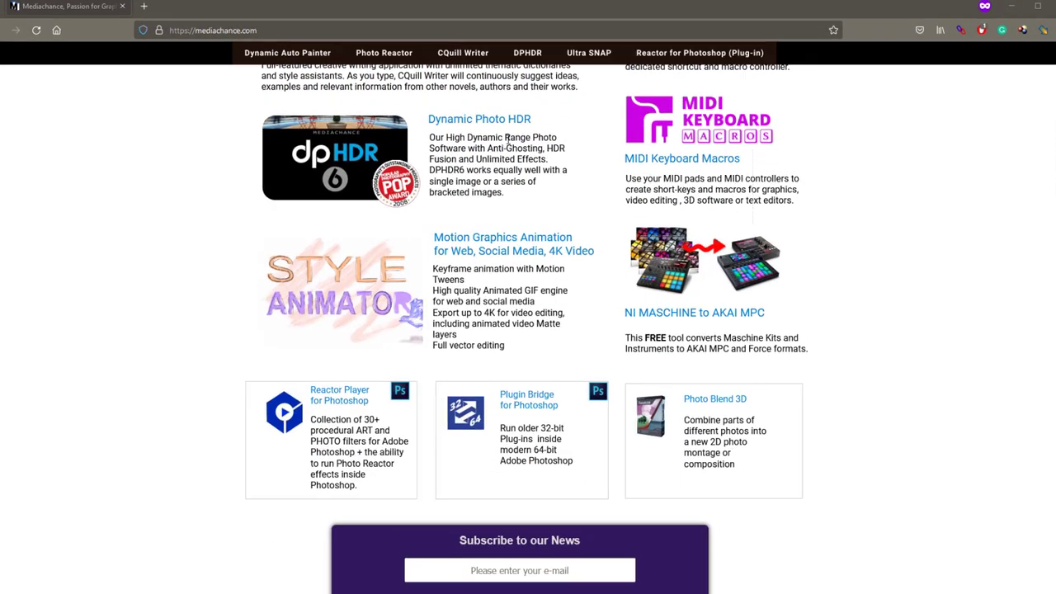